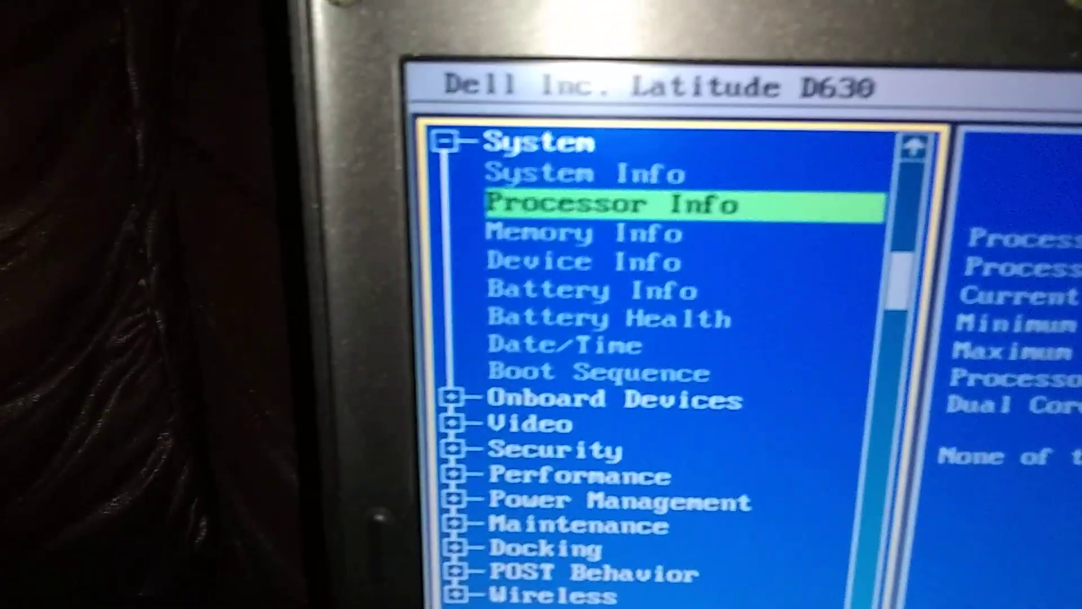
- Step down from Memory Info to Battery Info, showing the batteries at 99% and 89%
{"action": "key", "text": "Down"}
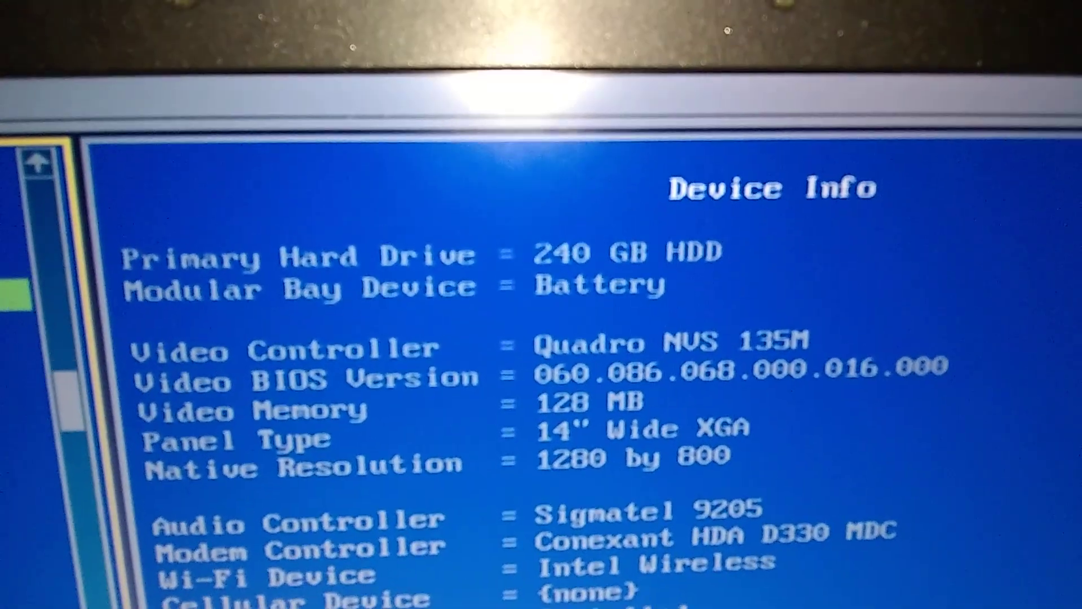
{"action": "key", "text": "Down"}
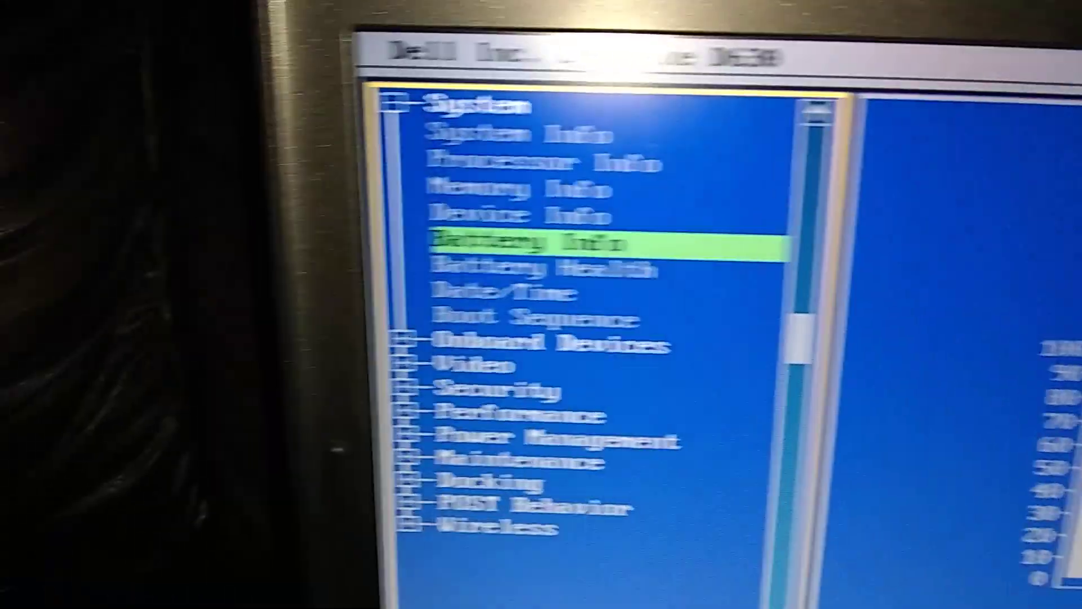
- Move from the battery charge gauges down to the Battery Health page
{"action": "key", "text": "Down"}
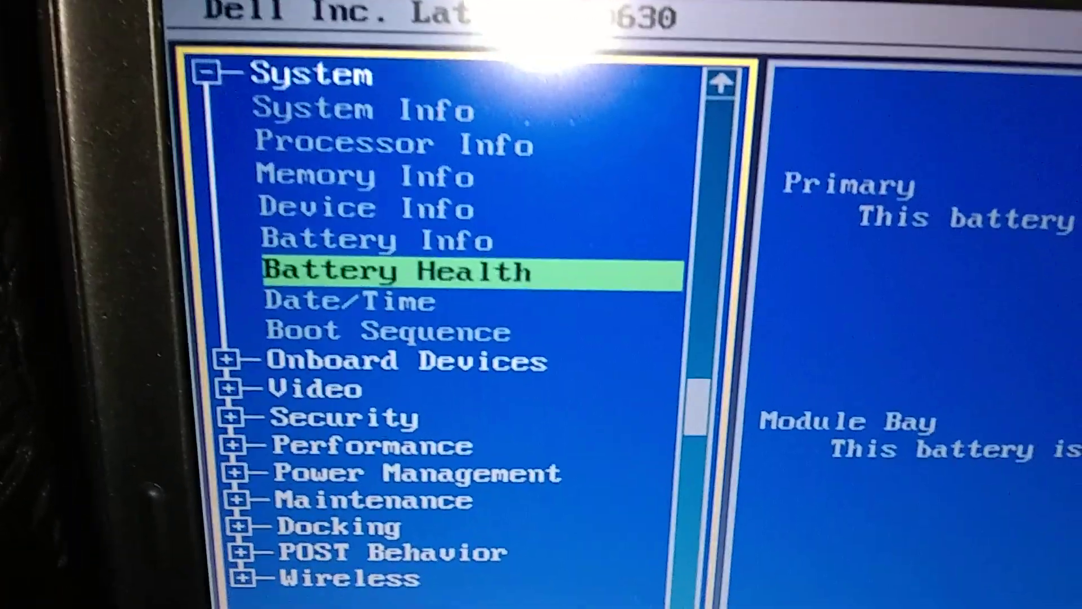
- Advance to Boot Sequence, with Internal HDD listed ahead of USB, CD/DVD and modular bay HDD
{"action": "key", "text": "Down"}
{"action": "key", "text": "Down"}
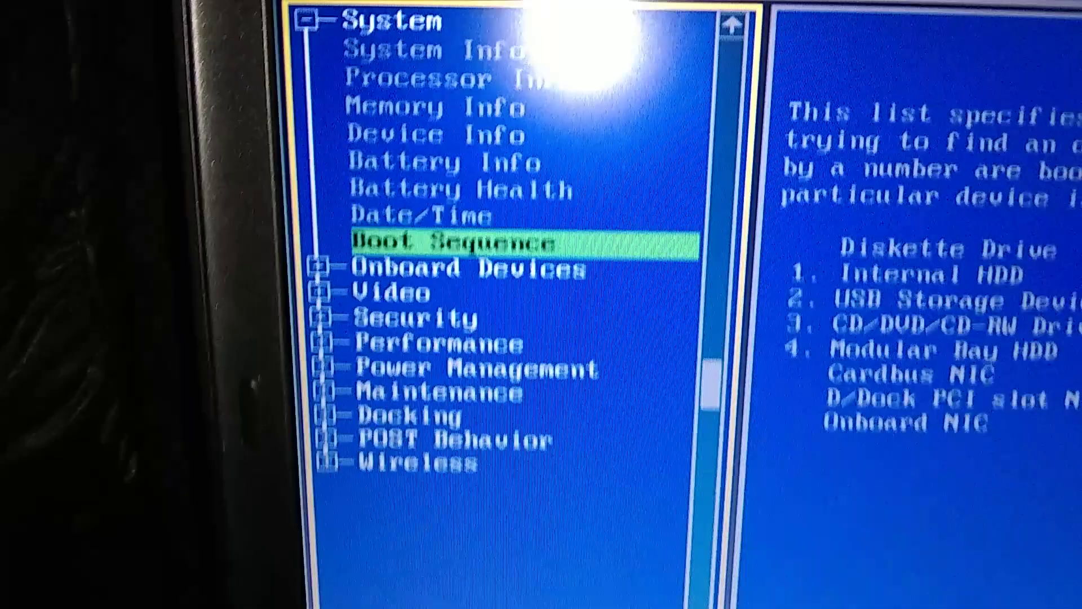
- Move down through Onboard Devices to the Video settings group
{"action": "key", "text": "Down"}
{"action": "key", "text": "Down"}
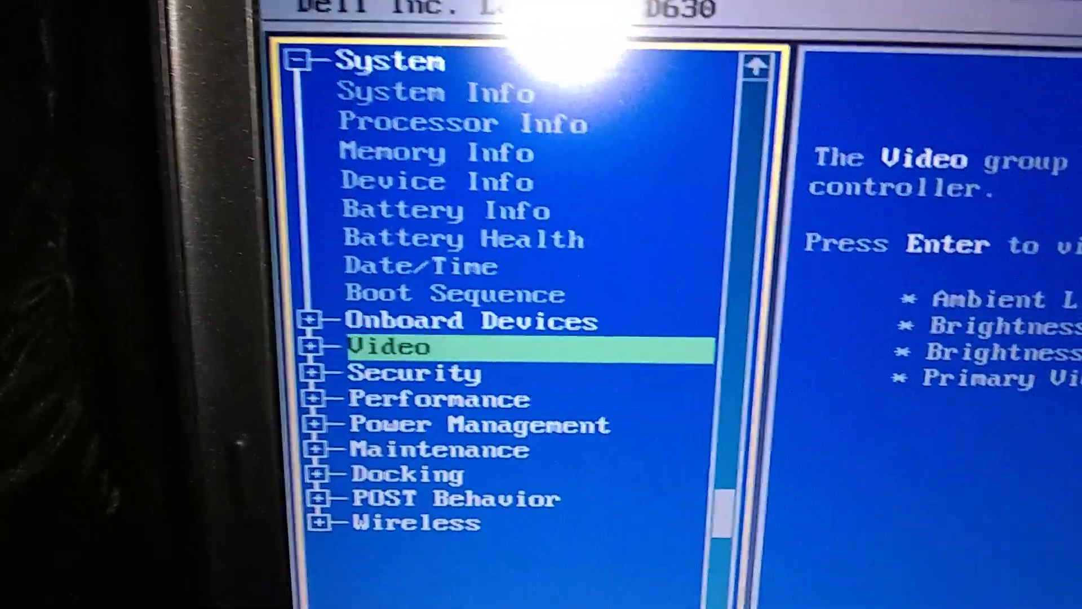
{"action": "key", "text": "Down"}
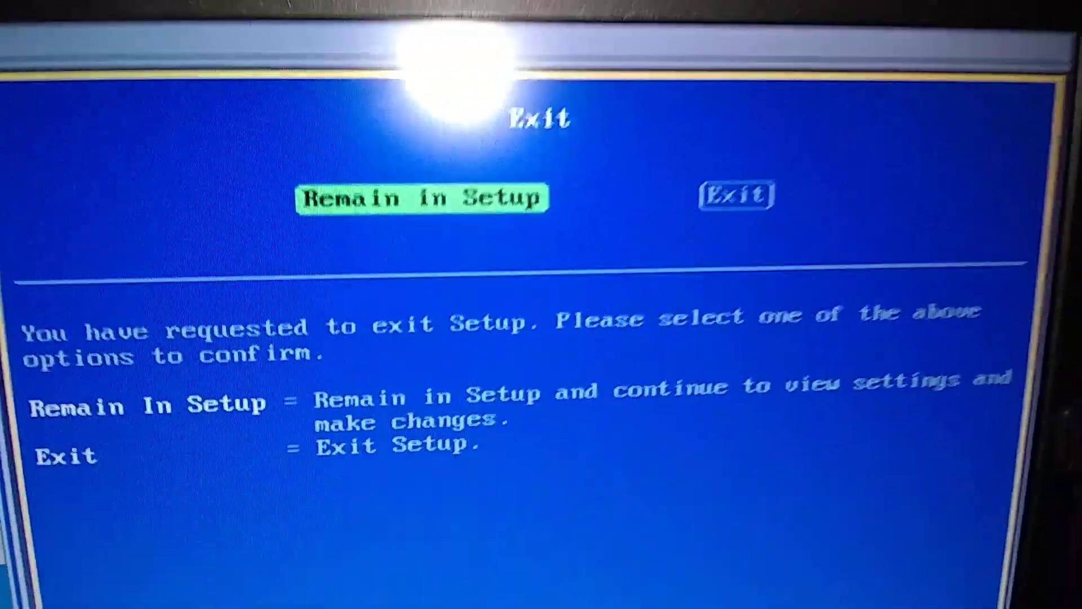
- Select Exit instead of Remain in Setup on the exit confirmation prompt
{"action": "key", "text": "Right"}
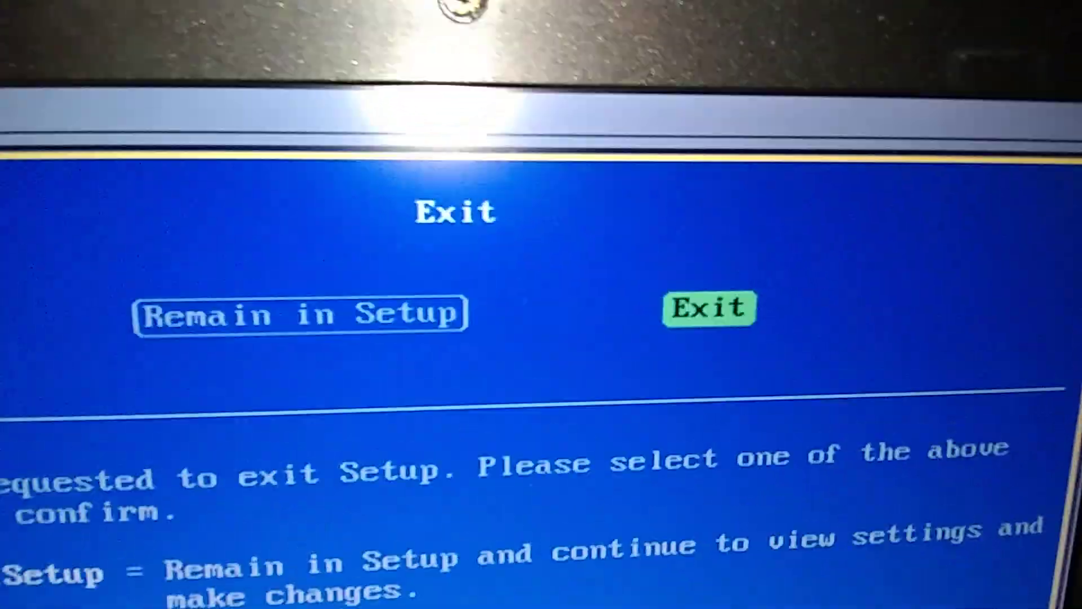